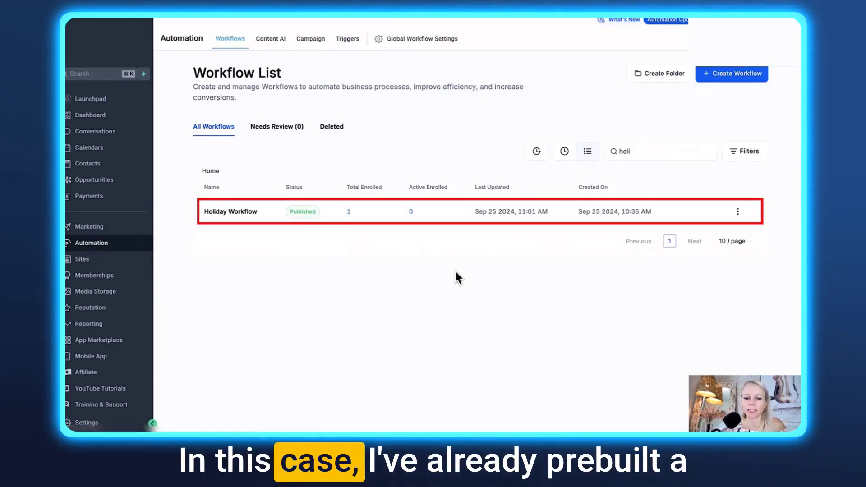
# Step: Open the Holiday Workflow and add a Form Submitted trigger
pyautogui.click(239, 212)
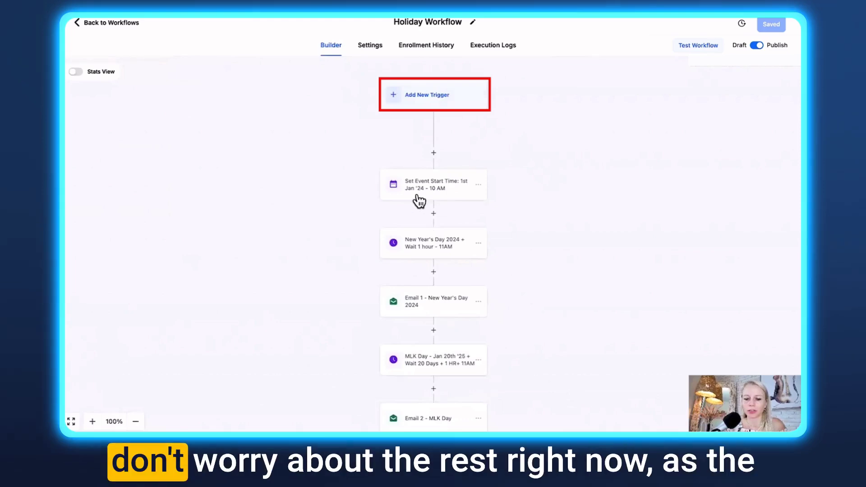
pyautogui.click(437, 94)
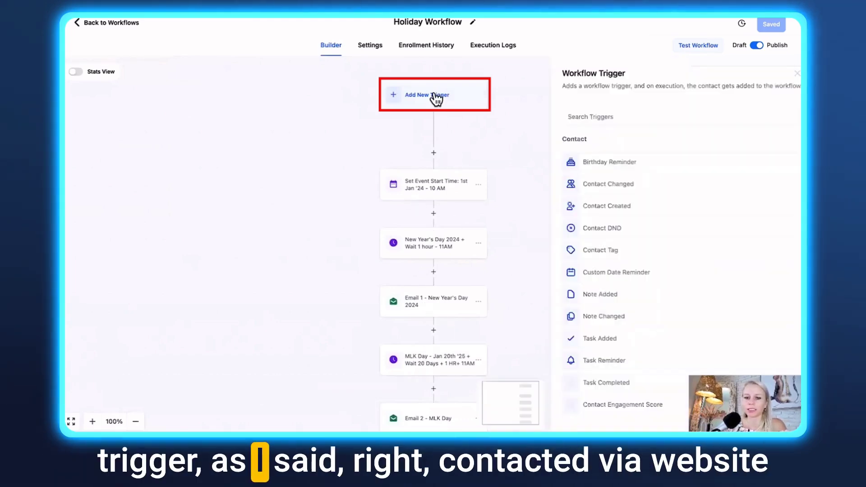
pyautogui.click(639, 117)
pyautogui.write('f')
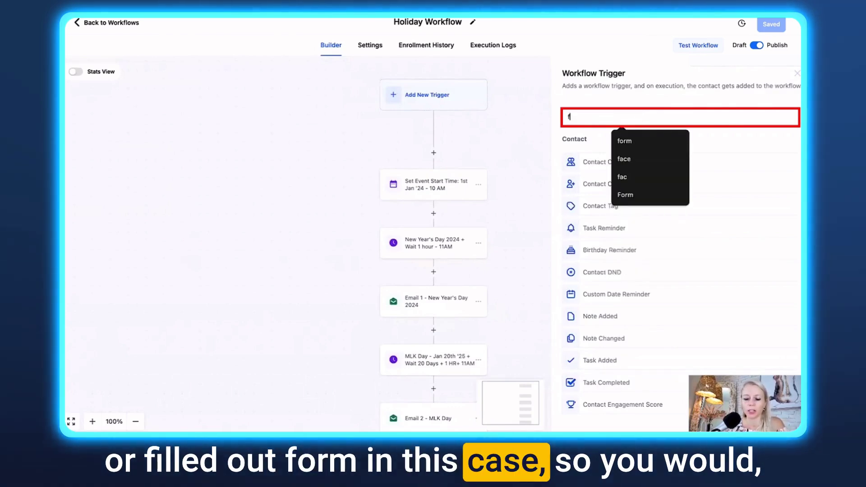
pyautogui.write('o')
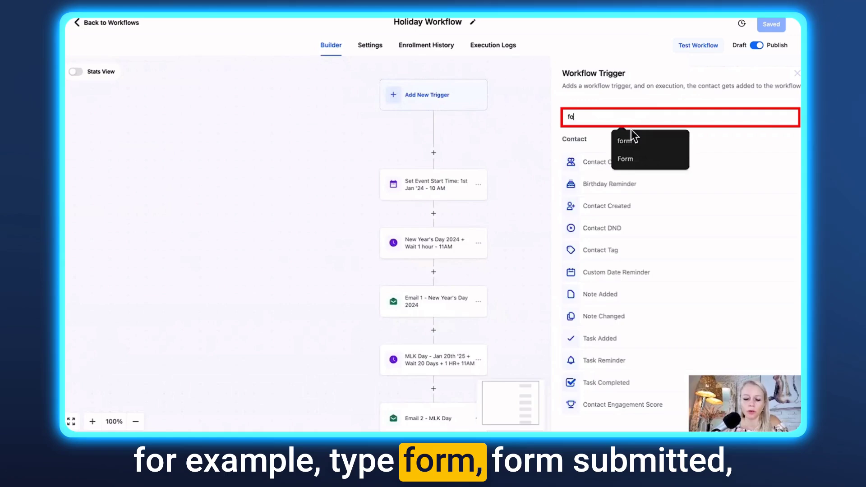
pyautogui.click(609, 161)
# Step: Filter the trigger to Form 43 and save it
pyautogui.click(454, 207)
pyautogui.click(473, 222)
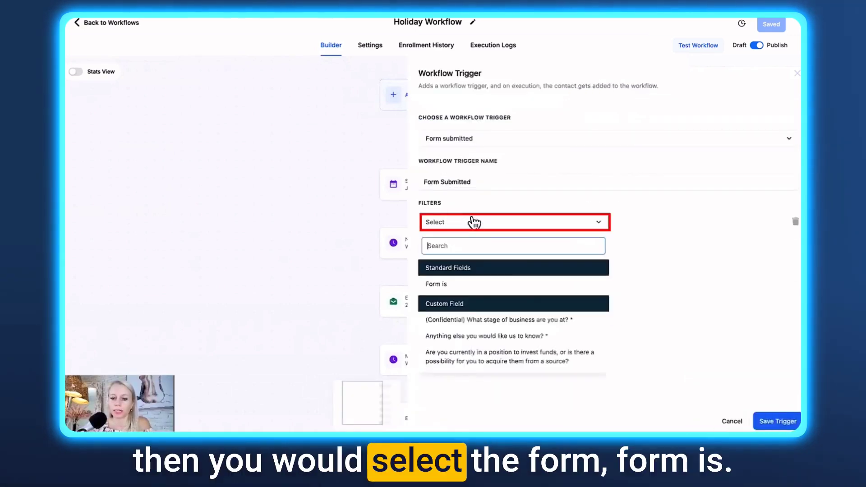
pyautogui.click(457, 284)
pyautogui.click(644, 223)
pyautogui.click(654, 249)
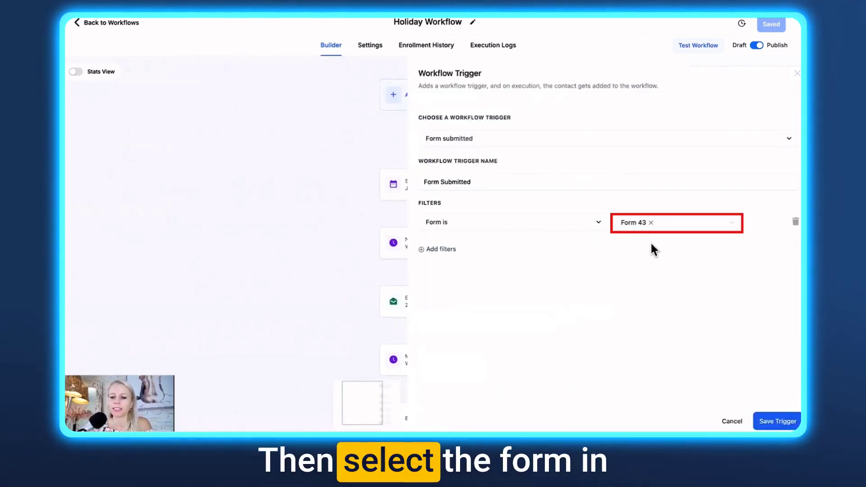
pyautogui.click(763, 420)
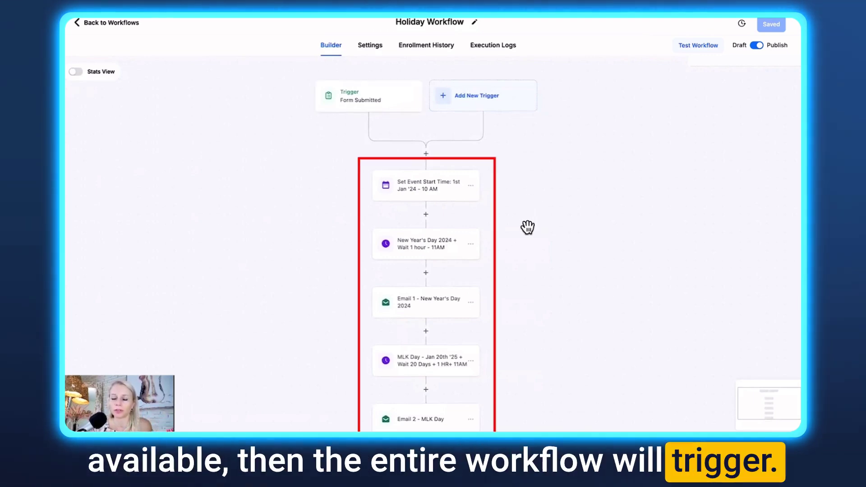
# Step: Insert a Set Event Start Date action right after the Form Submitted trigger
pyautogui.scroll(-1, 528, 227)
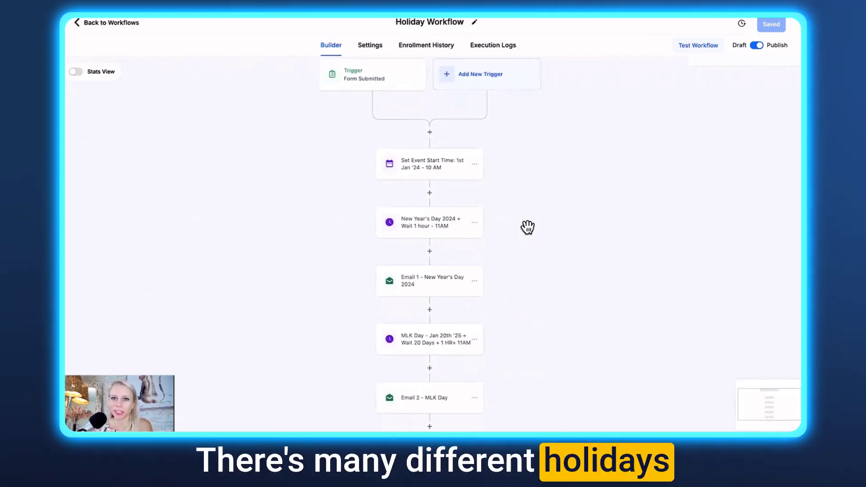
pyautogui.scroll(-1, 532, 216)
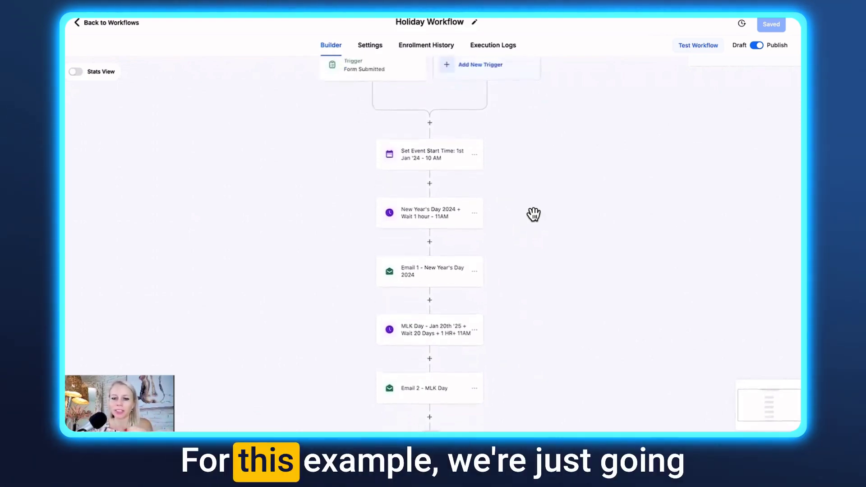
pyautogui.scroll(1, 534, 214)
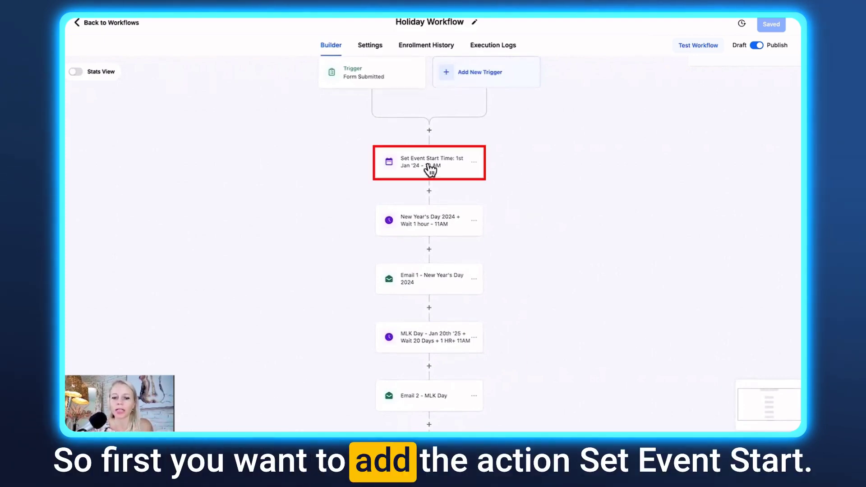
pyautogui.click(429, 131)
pyautogui.click(596, 116)
pyautogui.write('even')
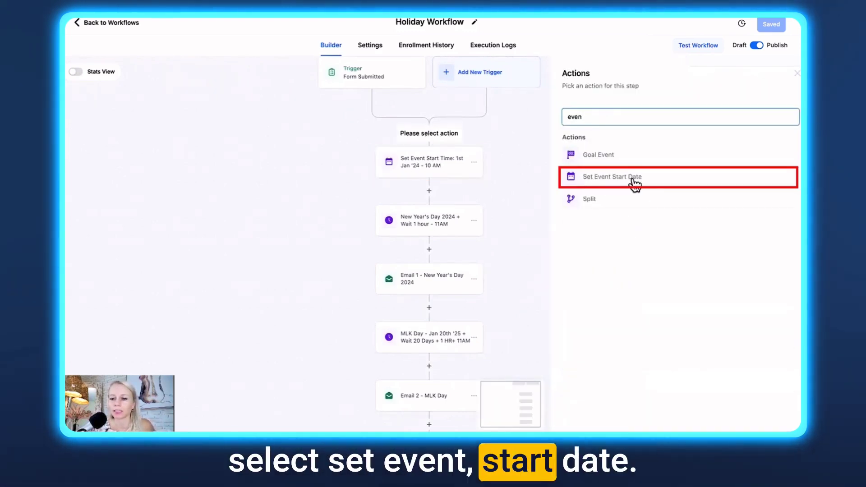
pyautogui.click(609, 180)
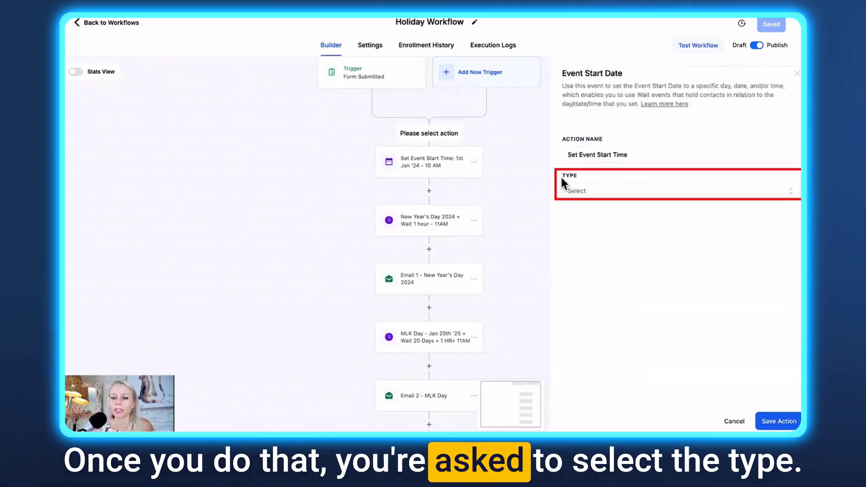
# Step: Set the start to the specific date 1 January 2024 at 11:00 AM and save the action
pyautogui.click(580, 191)
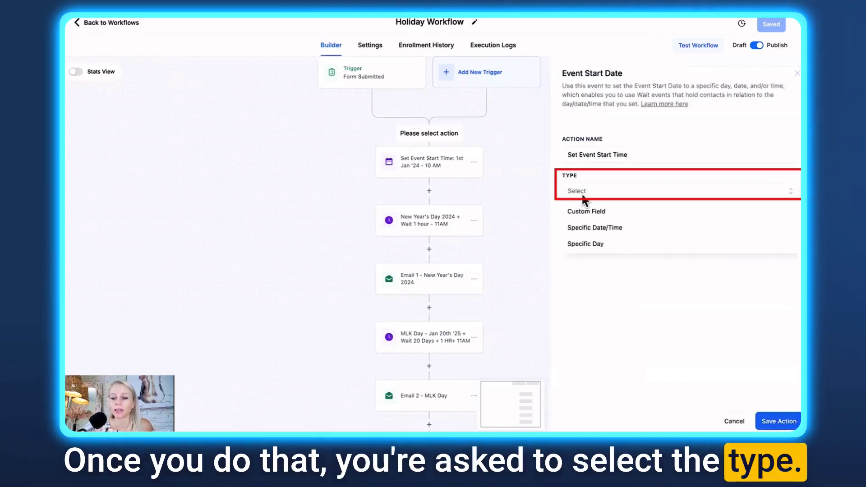
pyautogui.click(638, 229)
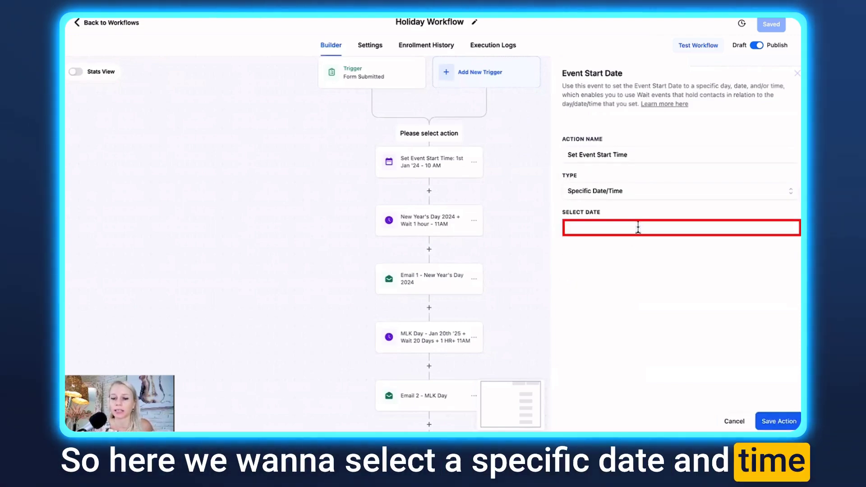
pyautogui.click(600, 228)
pyautogui.click(573, 251)
pyautogui.click(573, 251)
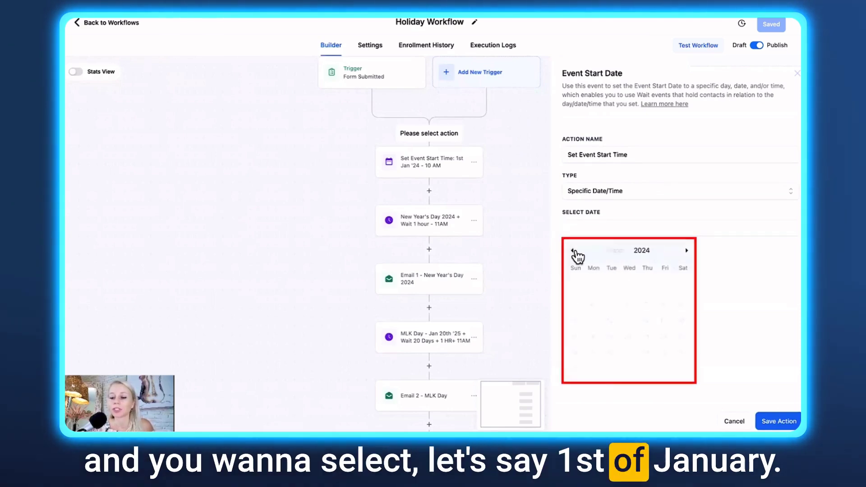
pyautogui.click(572, 251)
pyautogui.click(572, 251)
pyautogui.click(573, 251)
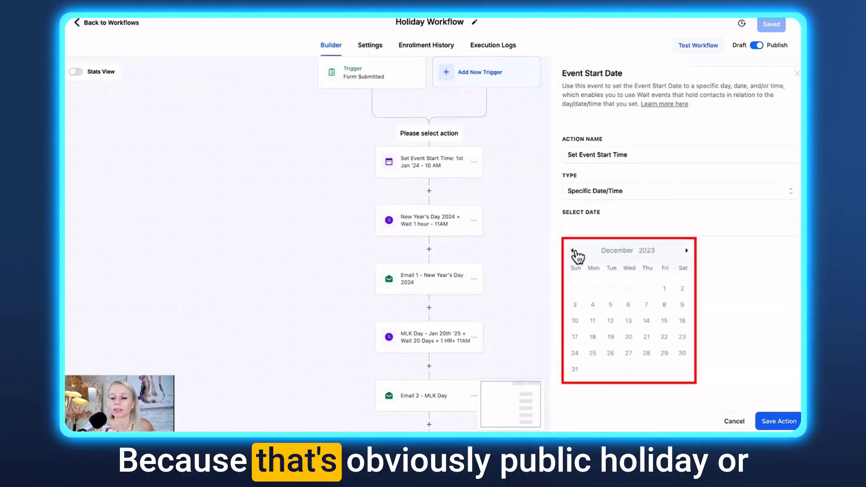
pyautogui.click(687, 251)
pyautogui.click(597, 292)
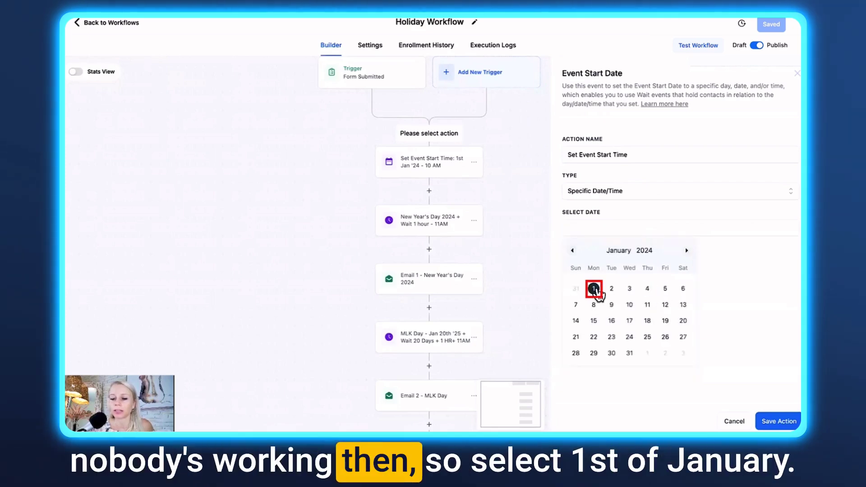
pyautogui.click(594, 290)
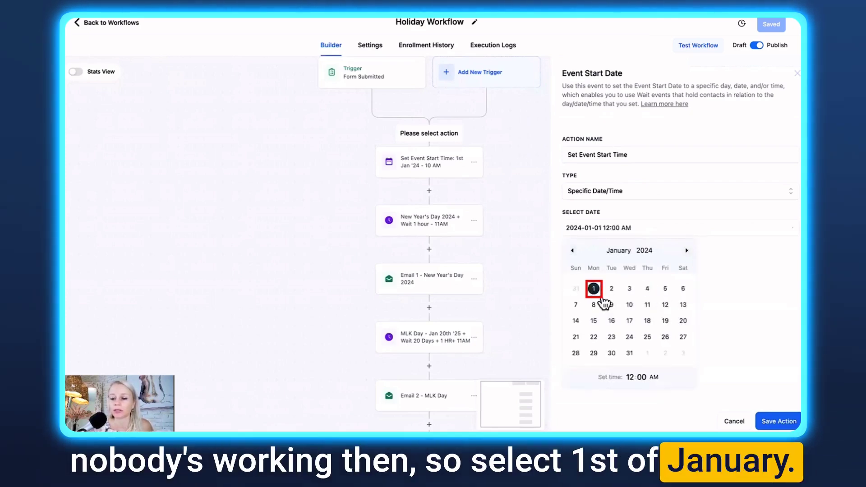
pyautogui.click(632, 378)
pyautogui.write('11')
pyautogui.click(712, 381)
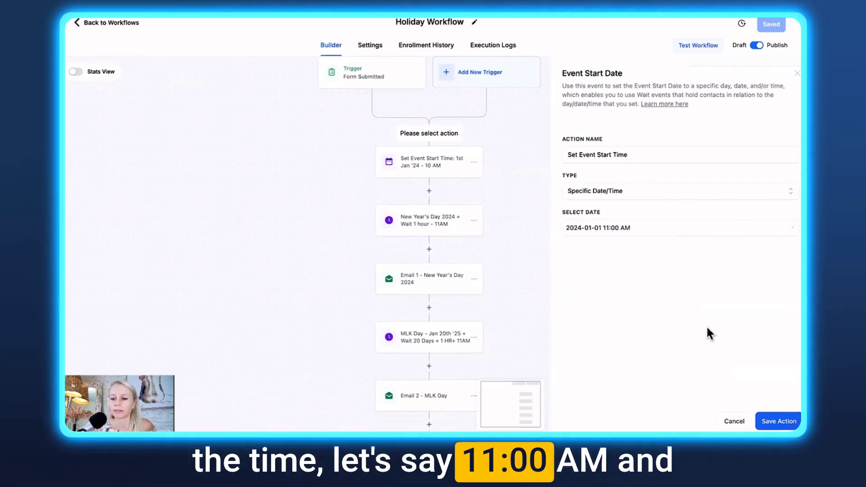
pyautogui.click(773, 424)
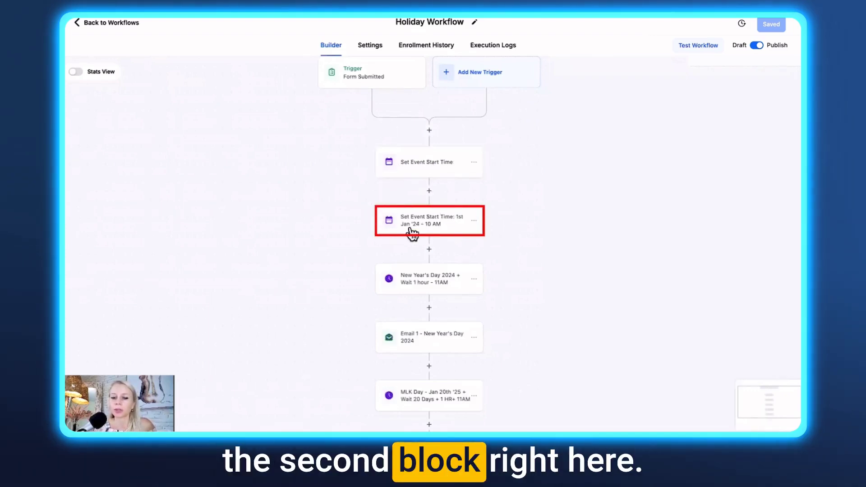
# Step: Delete the newly added start-time step and re-save the existing 1st Jan '24 – 10 AM step
pyautogui.click(474, 162)
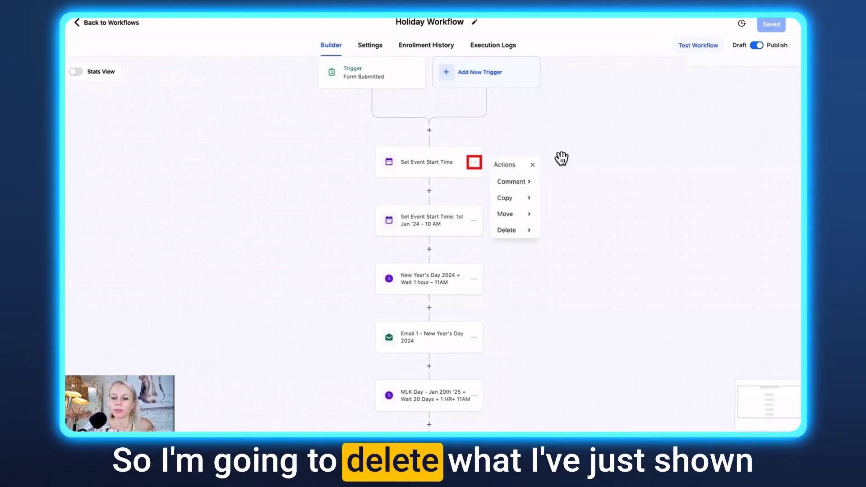
pyautogui.click(533, 232)
pyautogui.click(556, 182)
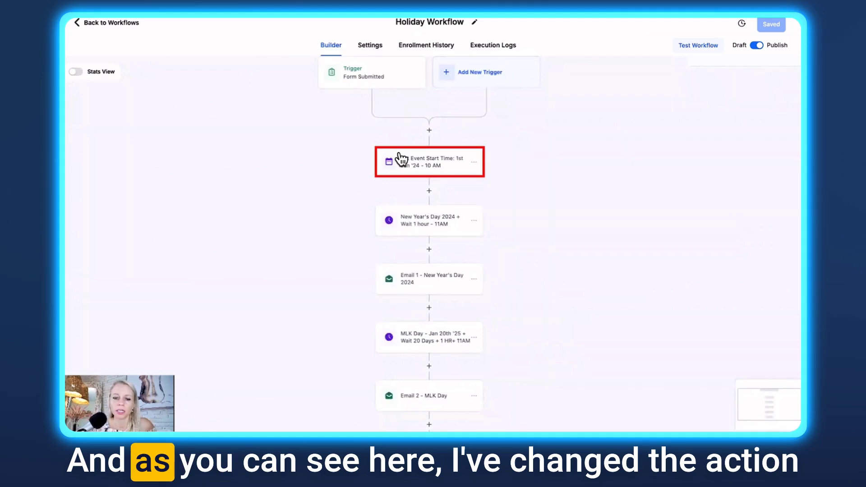
pyautogui.click(398, 158)
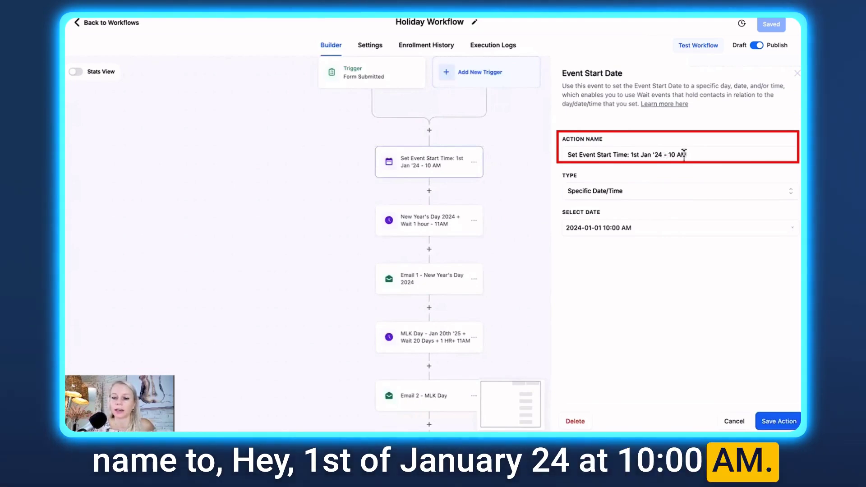
pyautogui.click(779, 421)
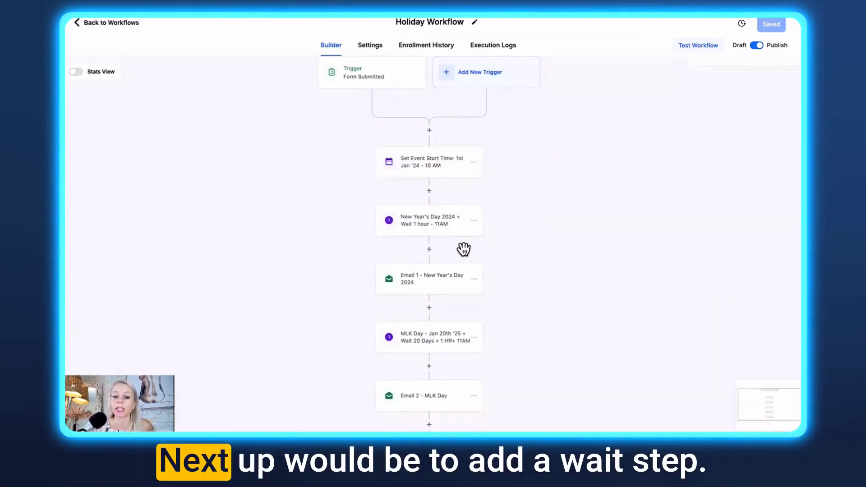
# Step: Set the New Year's Day 2024 wait to 1 hour before the event time and save it
pyautogui.click(423, 226)
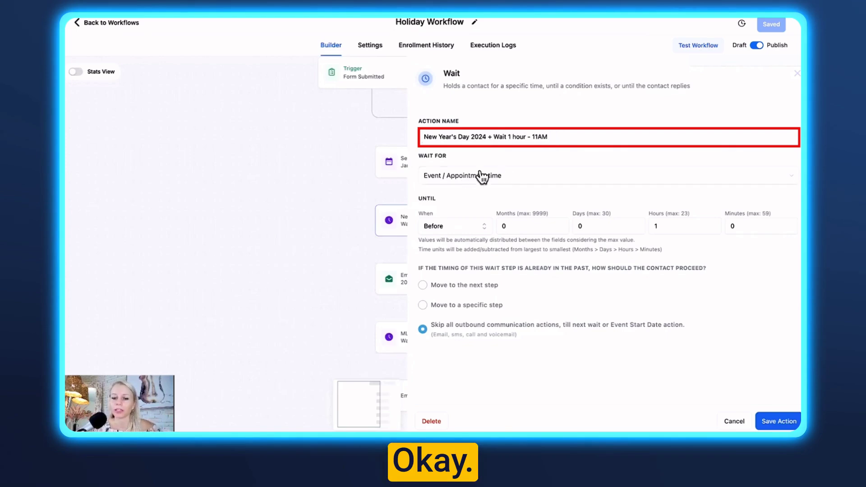
pyautogui.click(442, 183)
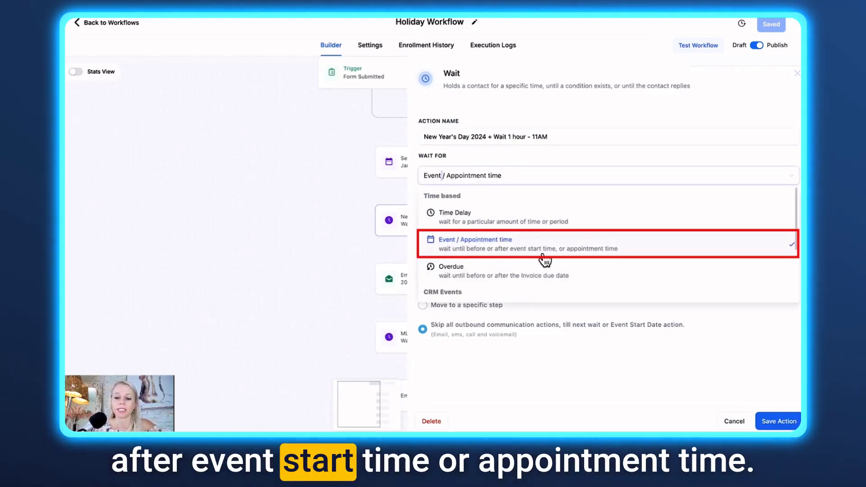
pyautogui.click(587, 255)
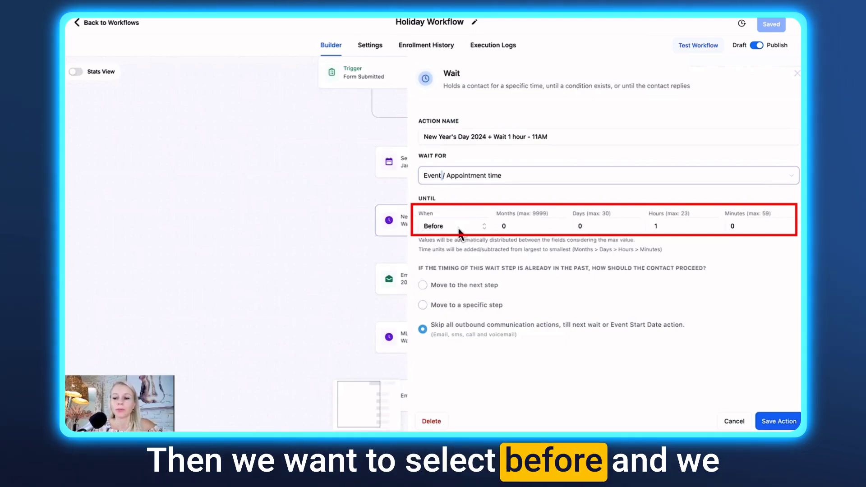
pyautogui.click(648, 231)
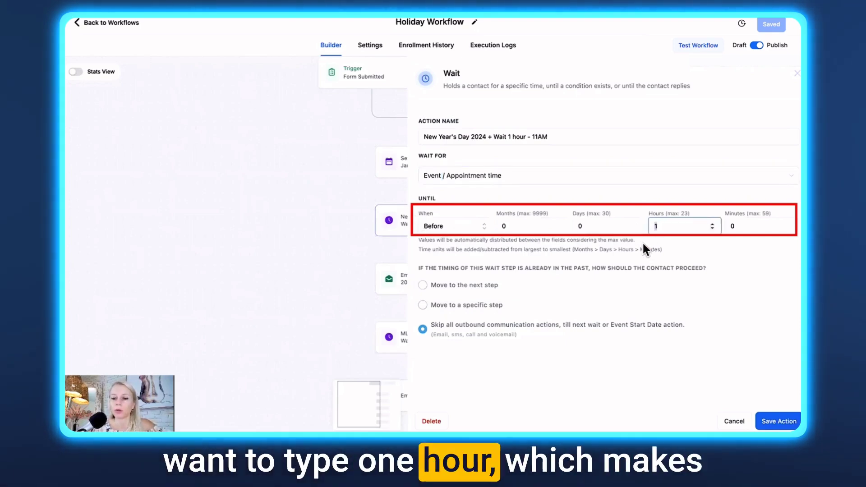
pyautogui.moveTo(532, 137); pyautogui.dragTo(558, 139)
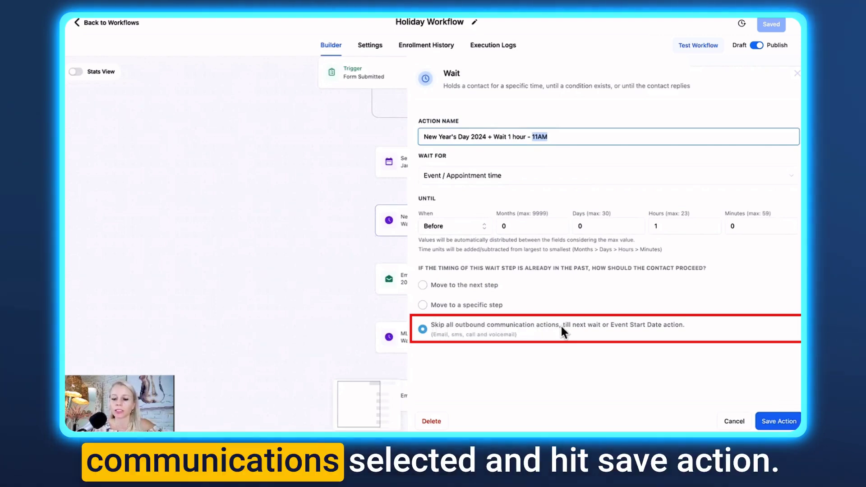
pyautogui.click(780, 421)
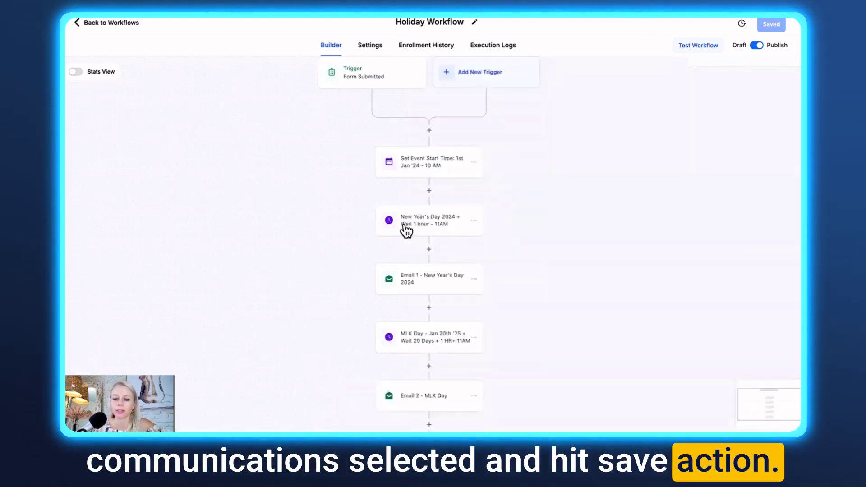
pyautogui.scroll(-1, 433, 248)
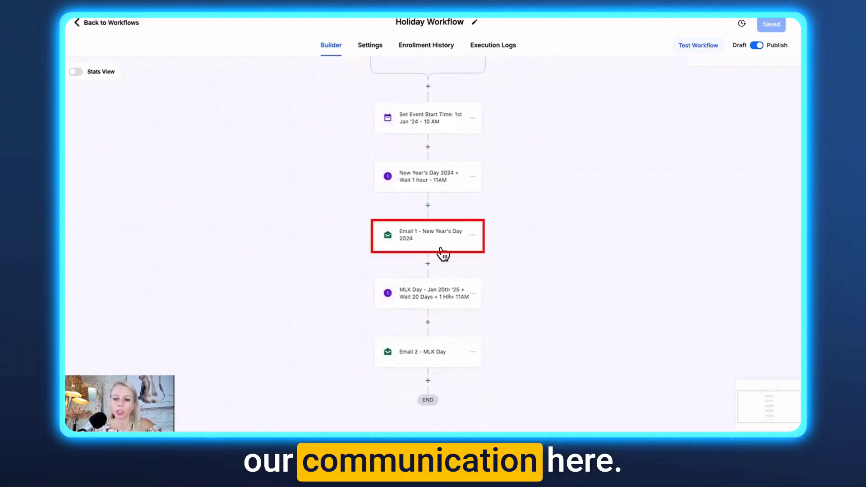
# Step: Review Email 1's 'Happy New Years!' subject and message body, then save it
pyautogui.click(436, 243)
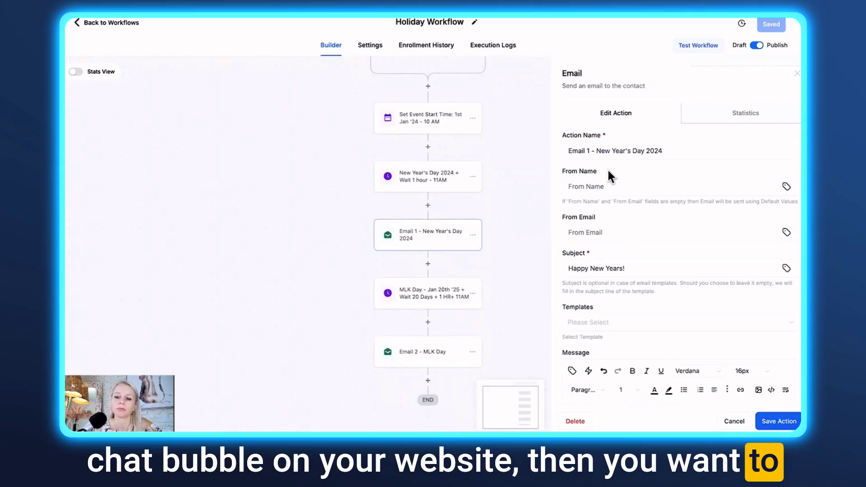
pyautogui.scroll(-2, 607, 174)
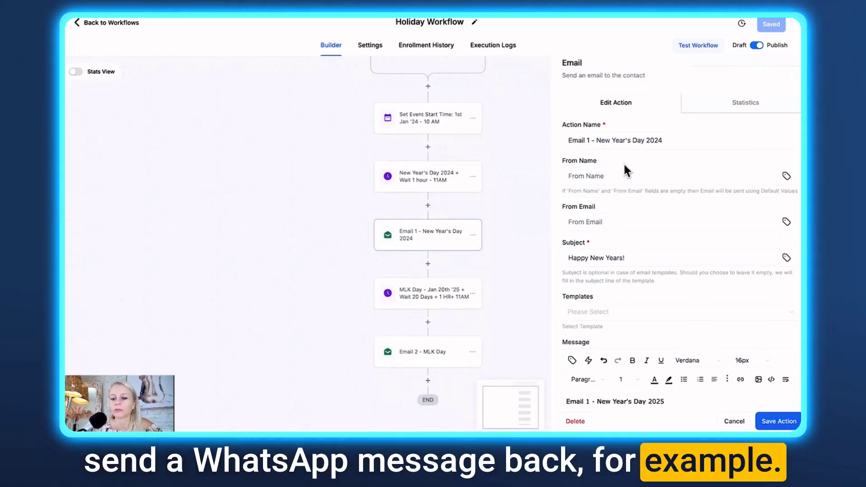
pyautogui.click(598, 335)
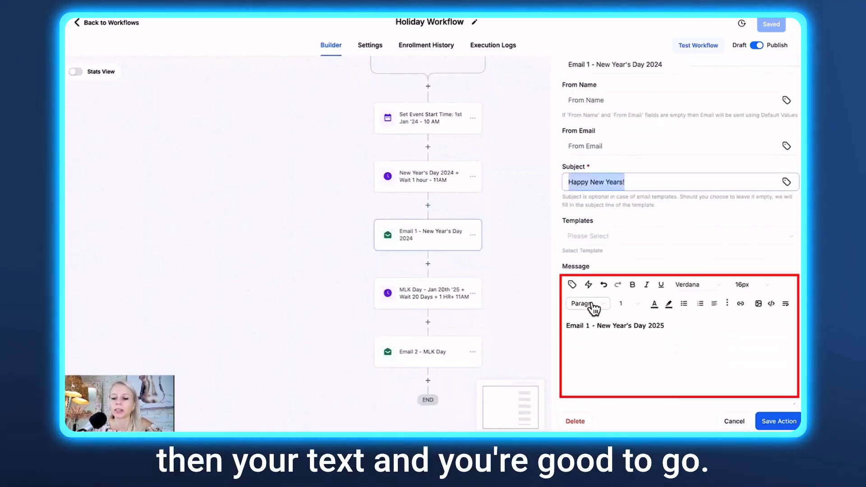
pyautogui.click(777, 421)
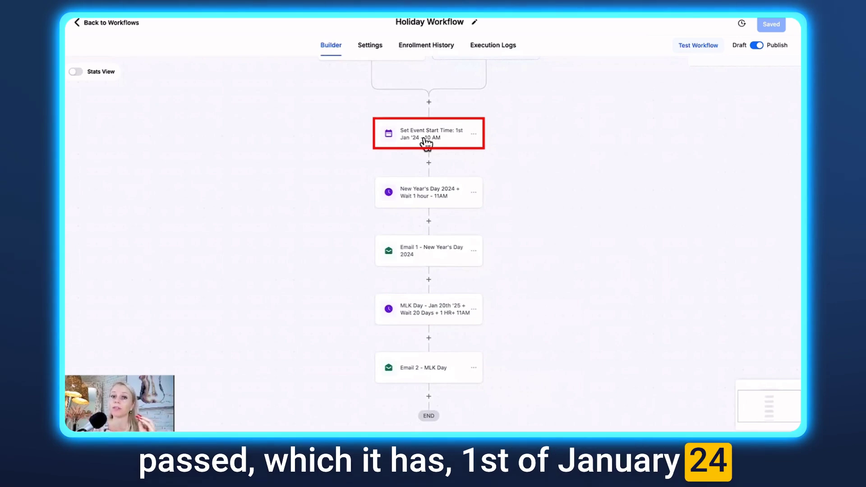
# Step: Pan through the workflow and open the MLK Day – Jan 20th '25 wait step
pyautogui.scroll(1, 517, 160)
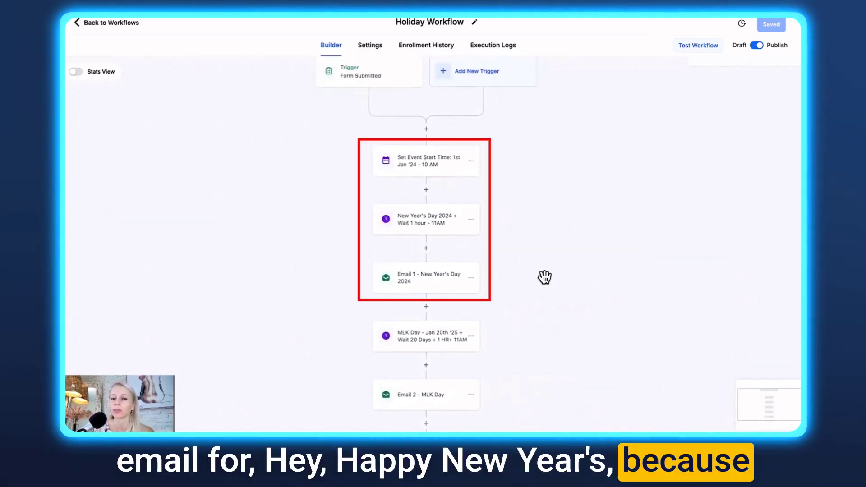
pyautogui.scroll(-3, 544, 278)
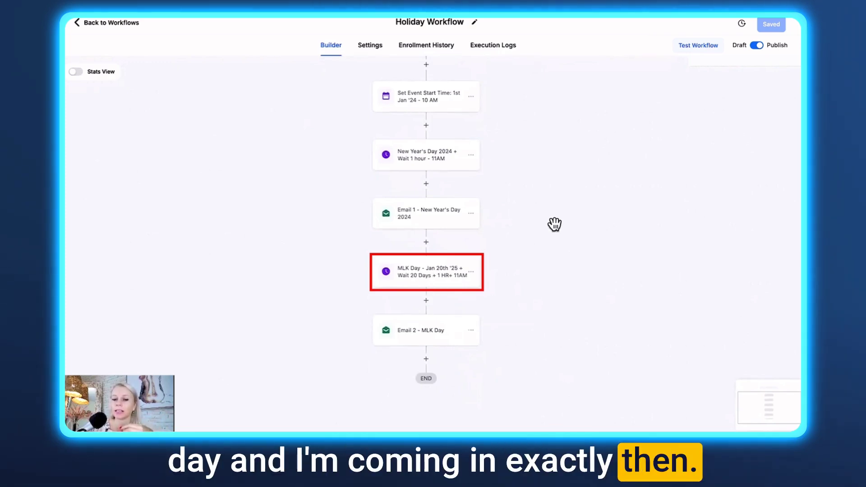
pyautogui.moveTo(555, 228); pyautogui.dragTo(553, 255)
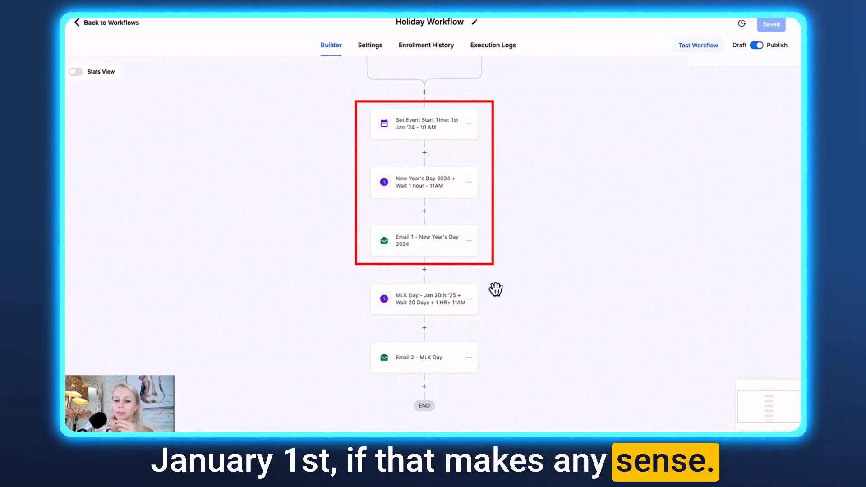
pyautogui.scroll(-1, 496, 291)
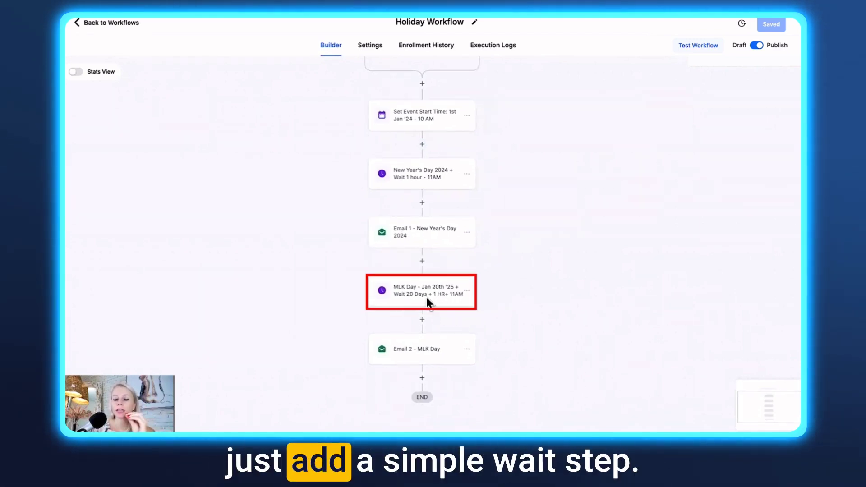
pyautogui.click(412, 293)
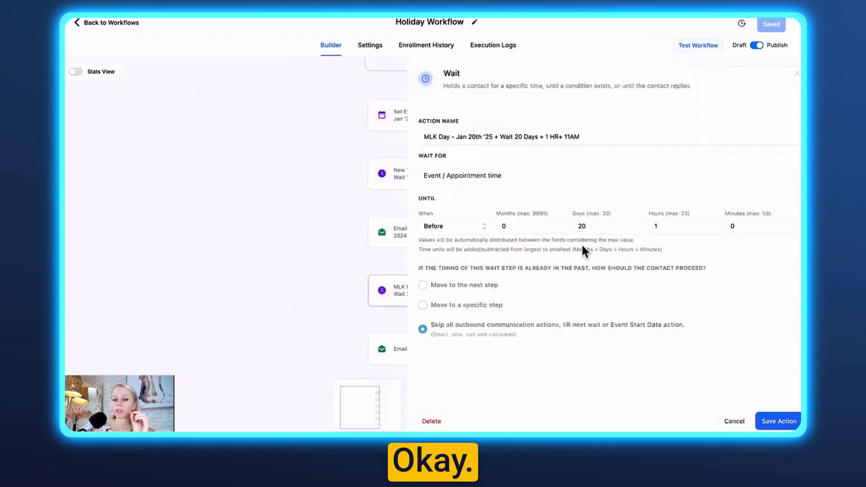
# Step: Review the MLK Day wait (event time, 1 hour) and the event start date, closing both unchanged
pyautogui.click(519, 183)
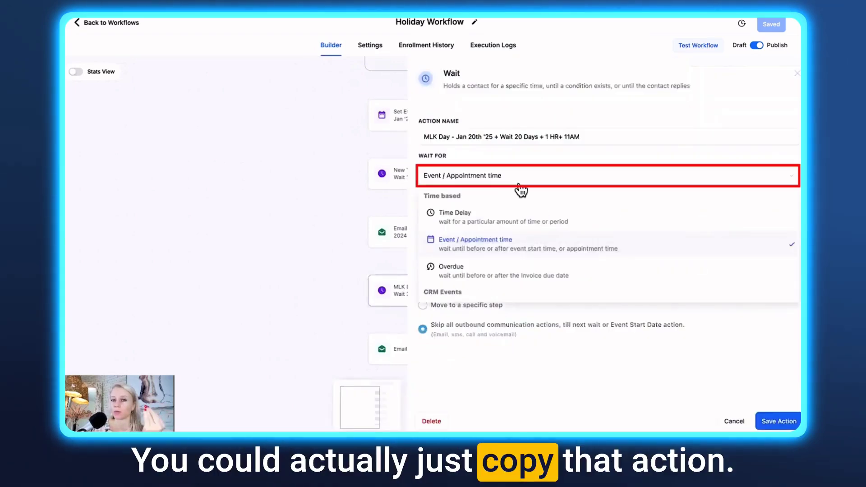
pyautogui.click(521, 244)
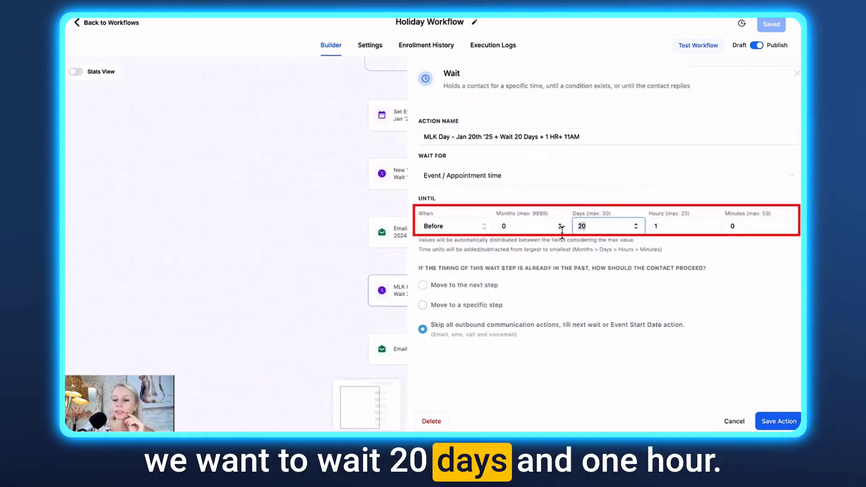
pyautogui.click(659, 227)
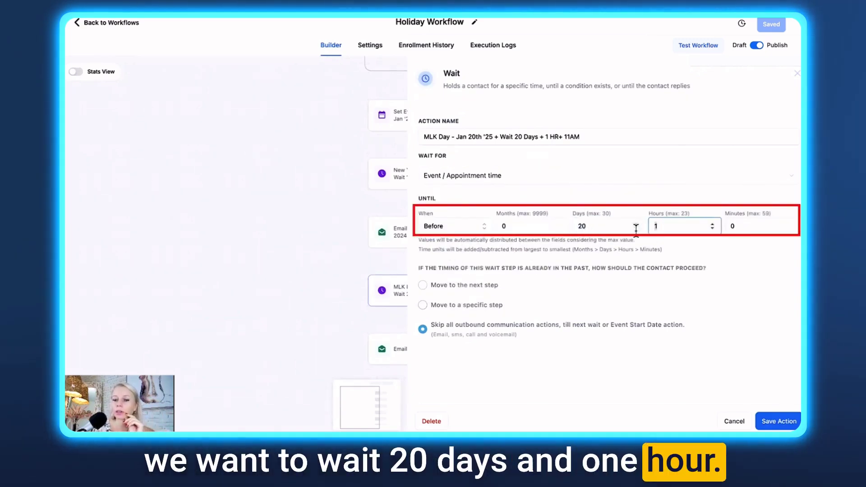
pyautogui.click(731, 421)
pyautogui.click(492, 180)
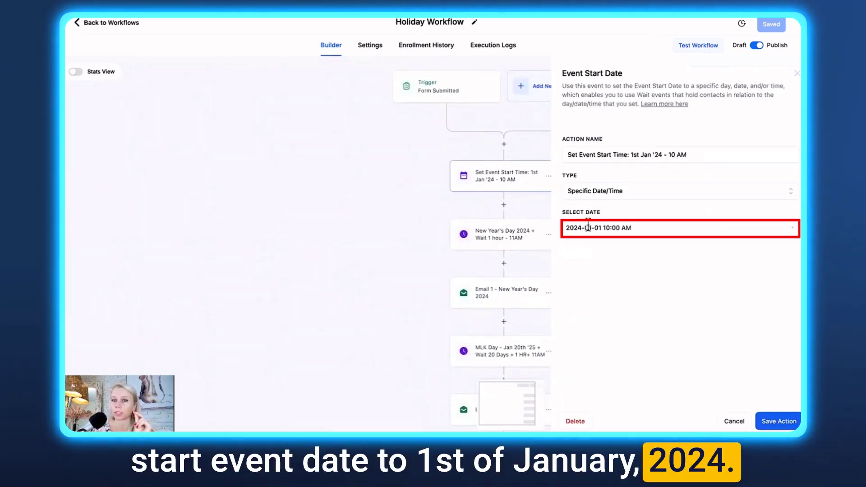
pyautogui.click(735, 421)
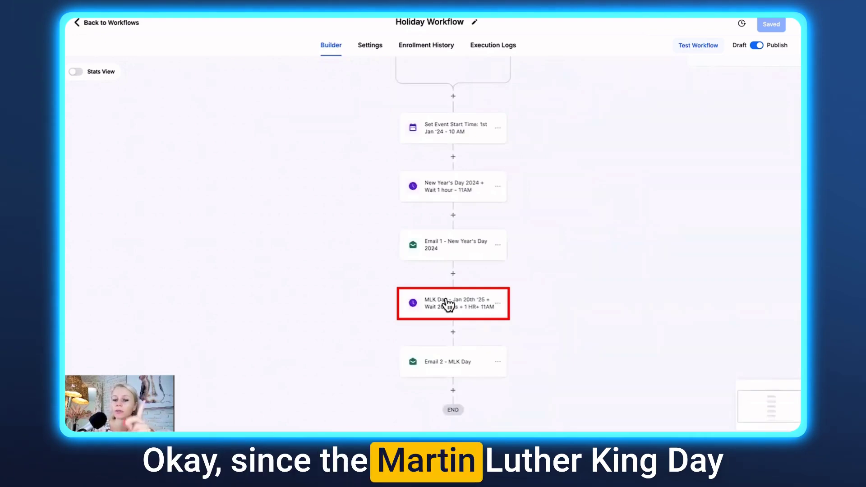
# Step: Recheck the MLK Day wait's name, 20-day and 1-hour values, then cancel without changes
pyautogui.click(447, 304)
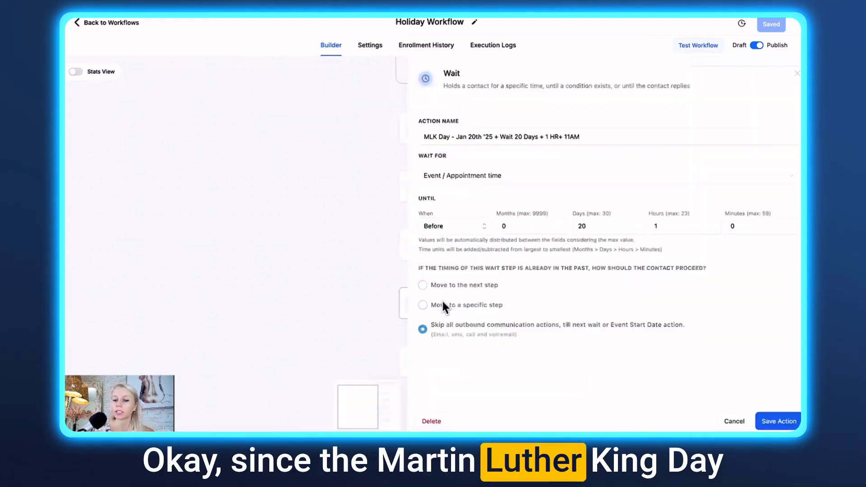
pyautogui.doubleClick(485, 136)
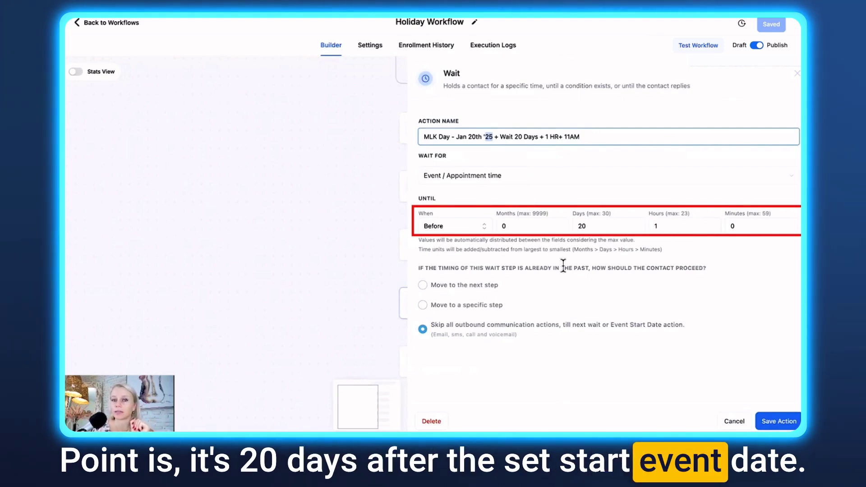
pyautogui.click(598, 227)
pyautogui.click(657, 227)
pyautogui.doubleClick(569, 136)
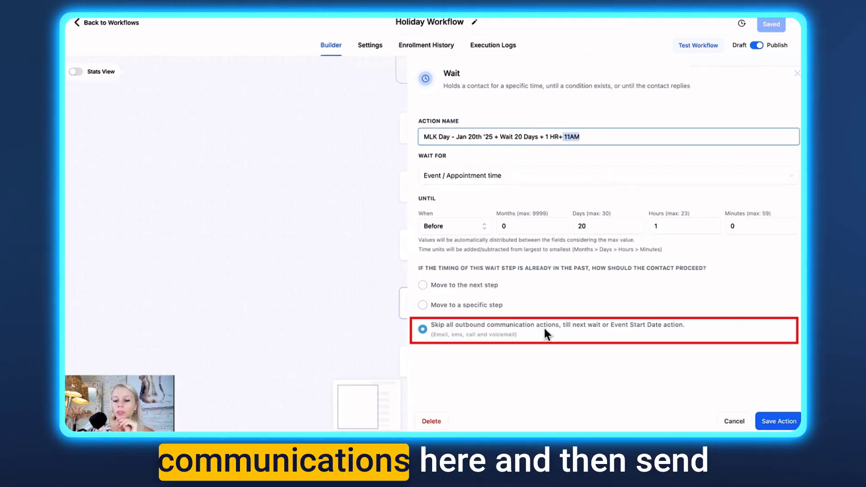
pyautogui.click(734, 421)
pyautogui.click(429, 356)
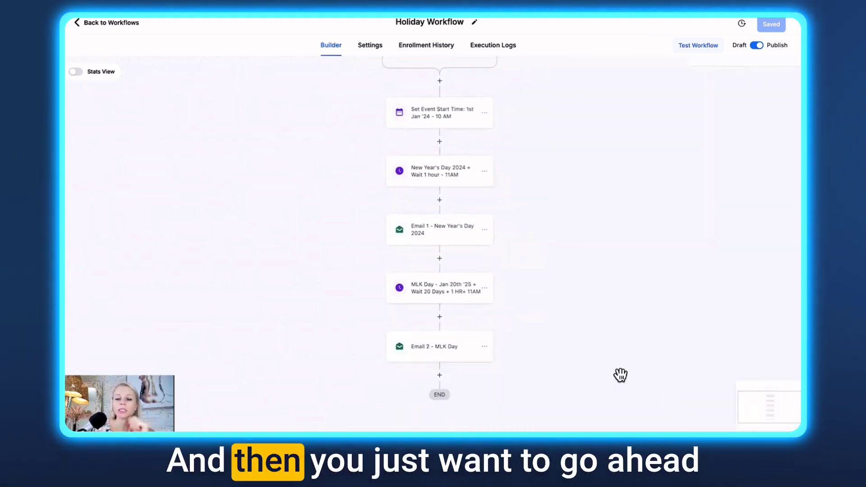
# Step: Copy all actions from the MLK Day wait onward and paste them just before END
pyautogui.moveTo(590, 341); pyautogui.dragTo(582, 225)
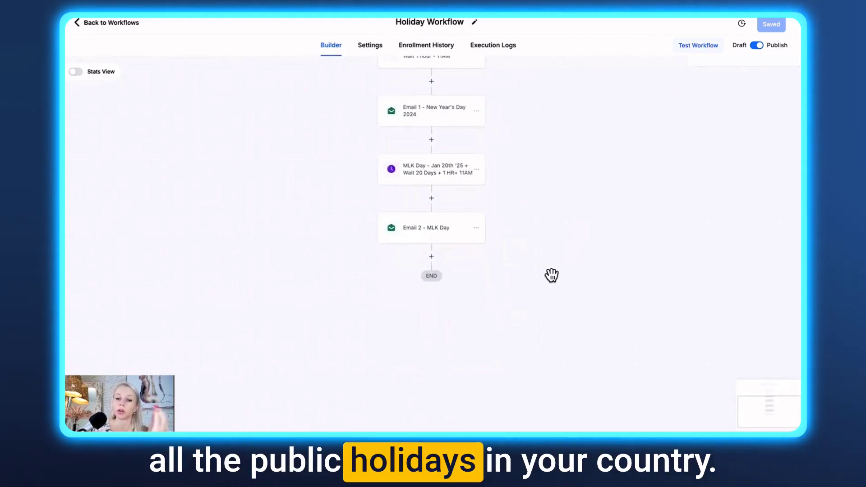
pyautogui.moveTo(527, 165); pyautogui.dragTo(530, 224)
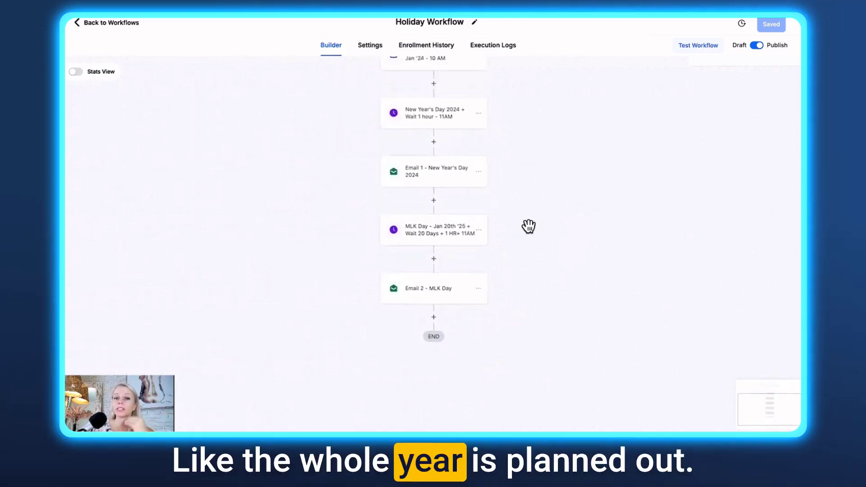
pyautogui.click(478, 232)
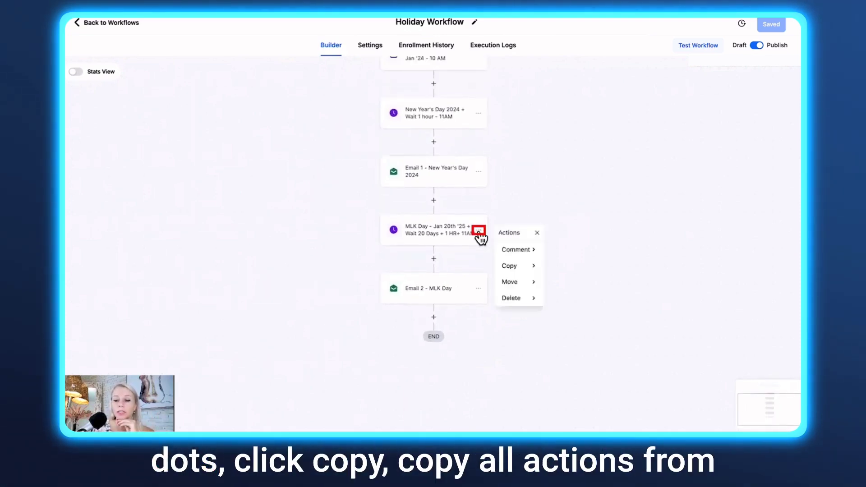
pyautogui.click(532, 267)
pyautogui.click(574, 267)
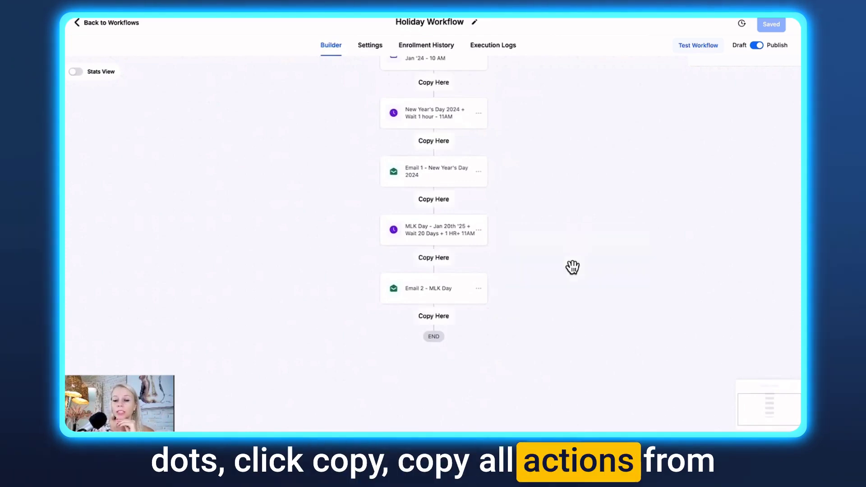
pyautogui.click(434, 317)
pyautogui.scroll(-2, 555, 273)
pyautogui.moveTo(555, 273); pyautogui.dragTo(554, 221)
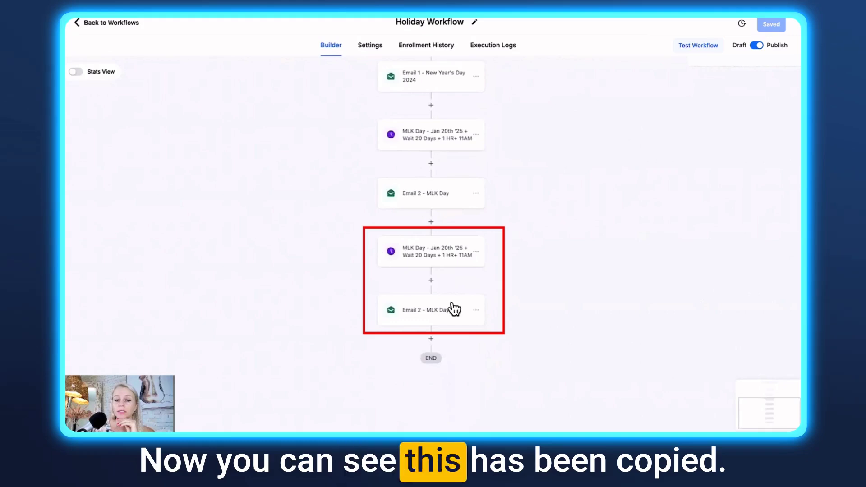
# Step: Rename the copied wait to 'Holiday - Jan 29th '25 + Wait 29 Days + 1 HR+ 11AM' with 29 days, and save
pyautogui.click(418, 255)
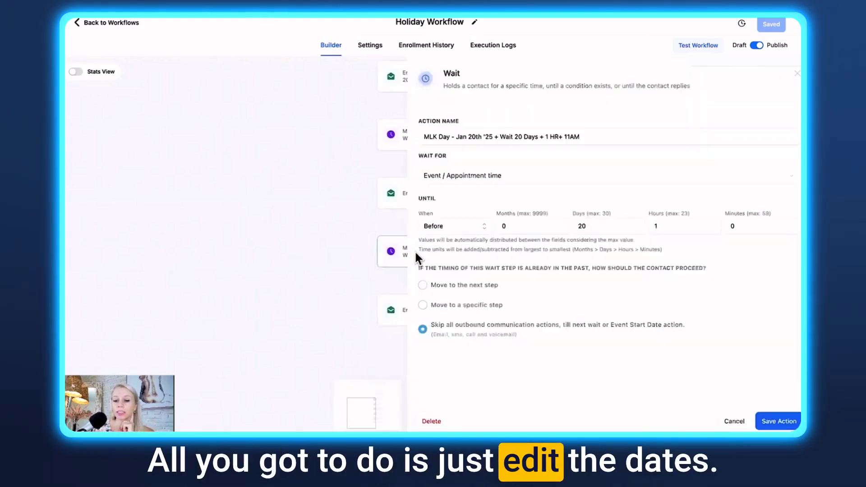
pyautogui.doubleClick(431, 137)
pyautogui.write('Another Public Holiday')
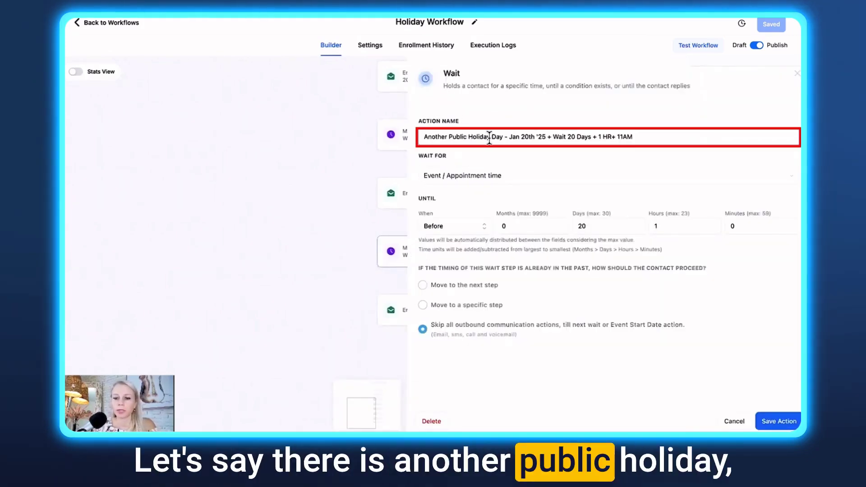
pyautogui.moveTo(490, 137); pyautogui.dragTo(417, 143)
pyautogui.click(524, 137)
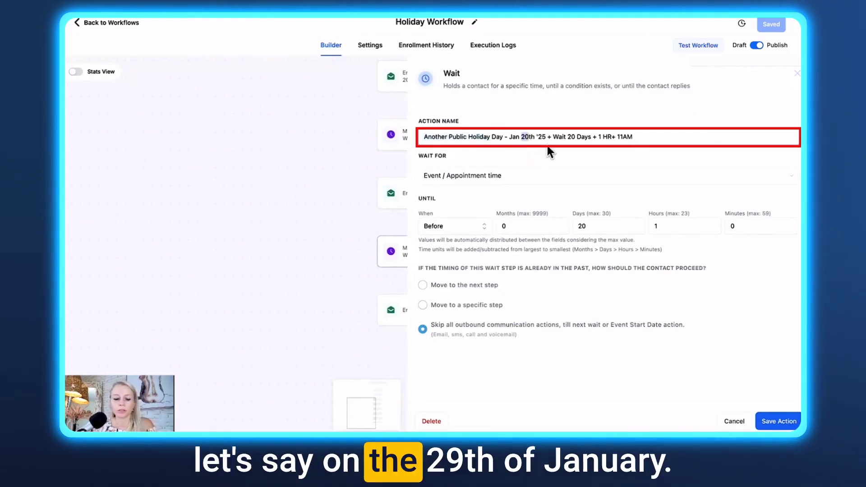
pyautogui.write('29')
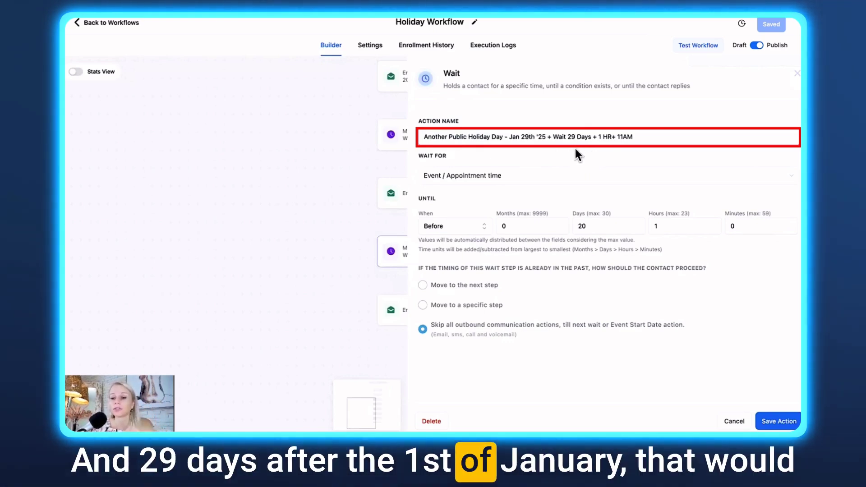
pyautogui.moveTo(492, 137); pyautogui.dragTo(424, 136)
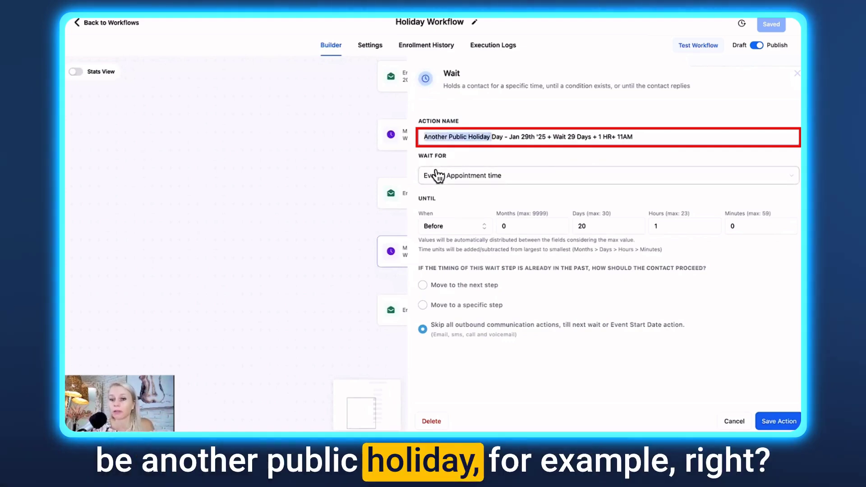
pyautogui.click(583, 226)
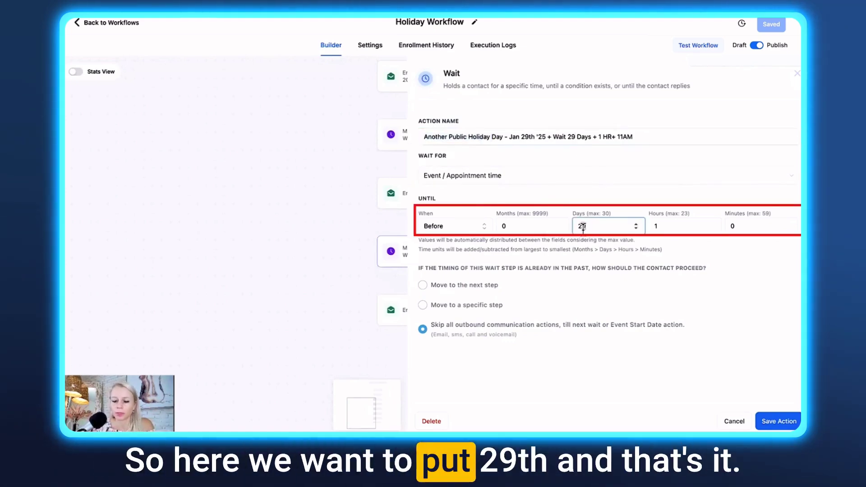
pyautogui.press('BackSpace')
pyautogui.write('9')
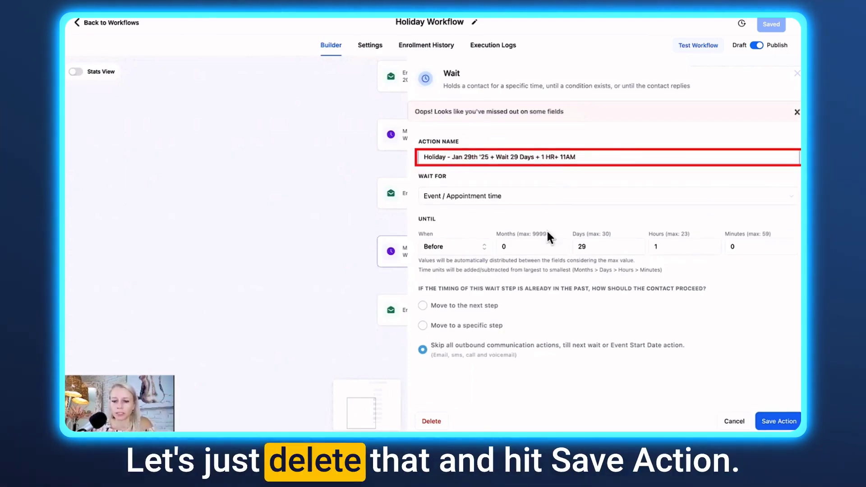
pyautogui.click(790, 422)
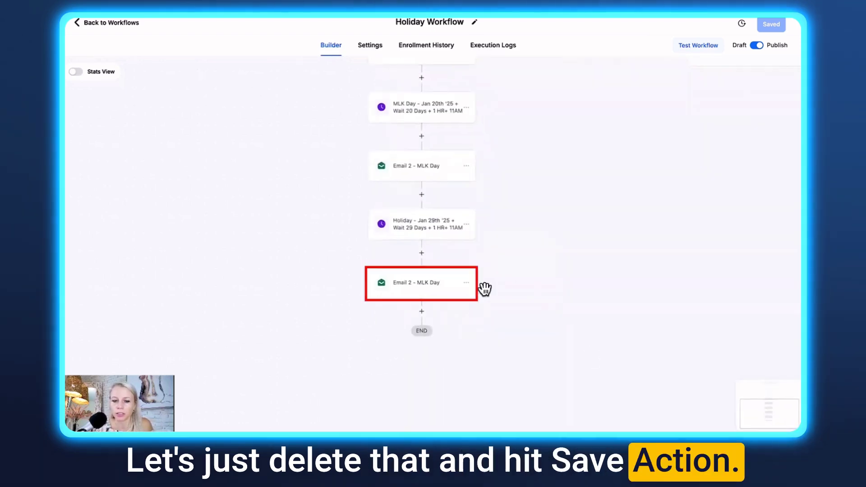
# Step: Rename the copied email step from Email 2 to 'Email 3 - Another Email' and save it
pyautogui.click(435, 289)
pyautogui.click(590, 151)
pyautogui.press('BackSpace')
pyautogui.write('3 - Another Email')
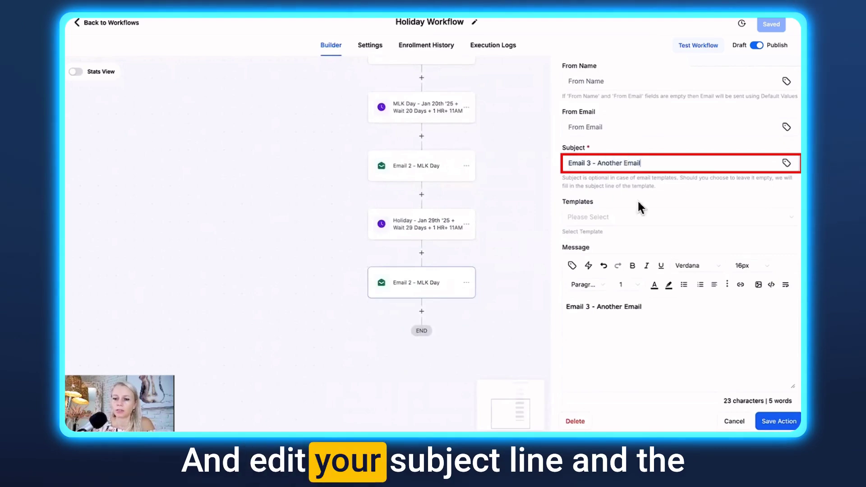
pyautogui.click(779, 421)
pyautogui.scroll(2, 479, 237)
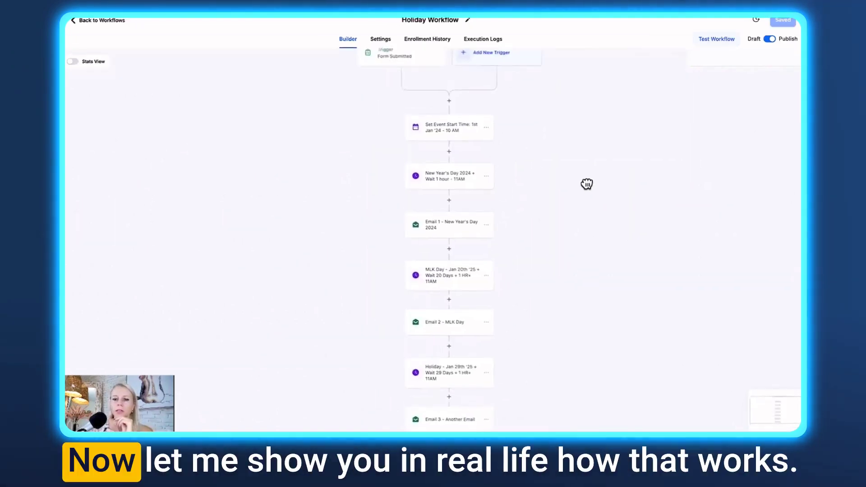
# Step: Check Enrollment History to confirm the test contact finished at the Holiday - Jan 29th '25 step
pyautogui.moveTo(585, 184); pyautogui.dragTo(591, 200)
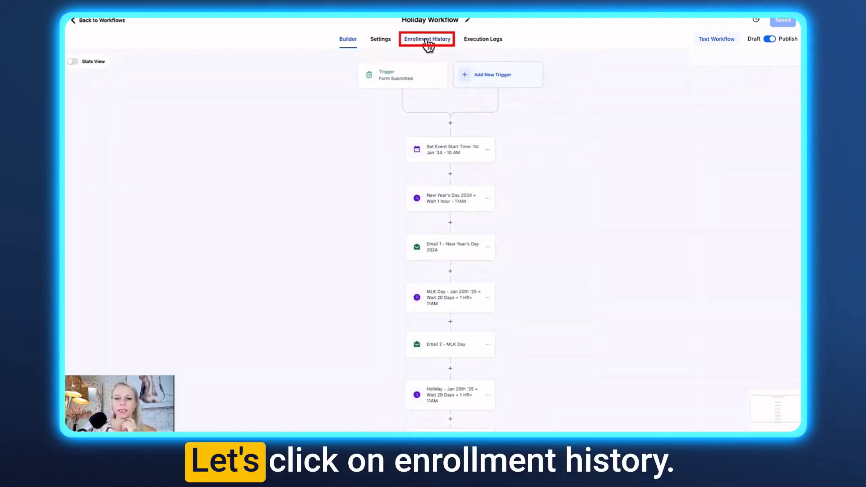
pyautogui.click(428, 39)
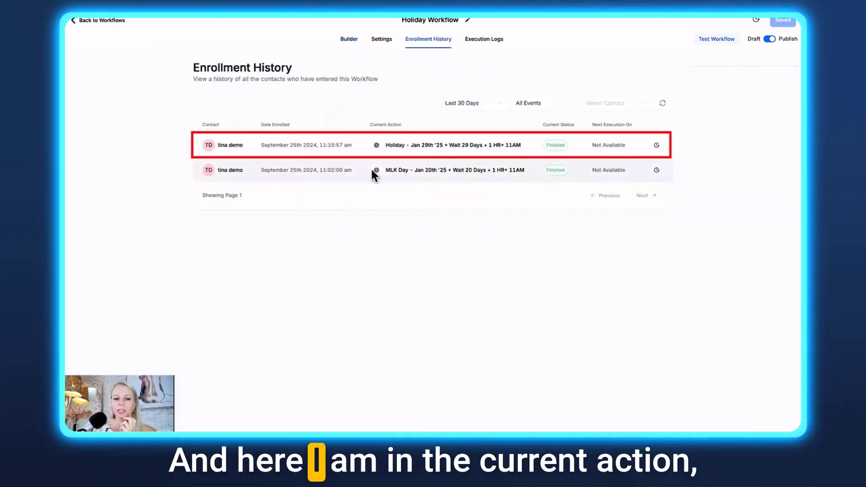